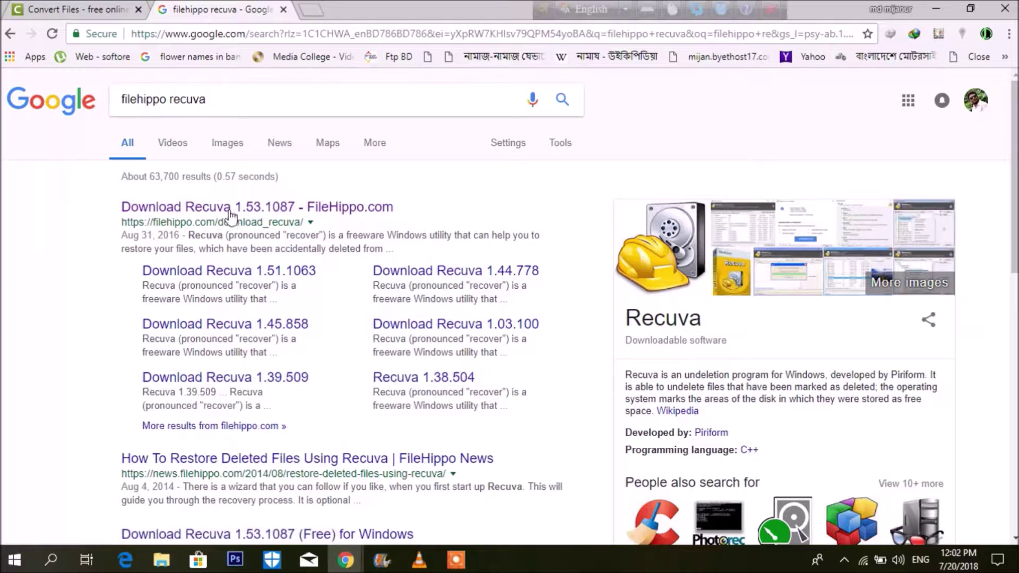
Open the FileHippo page for Recuva 1.53.1087 from the search results and download the latest version
left_click(344, 214)
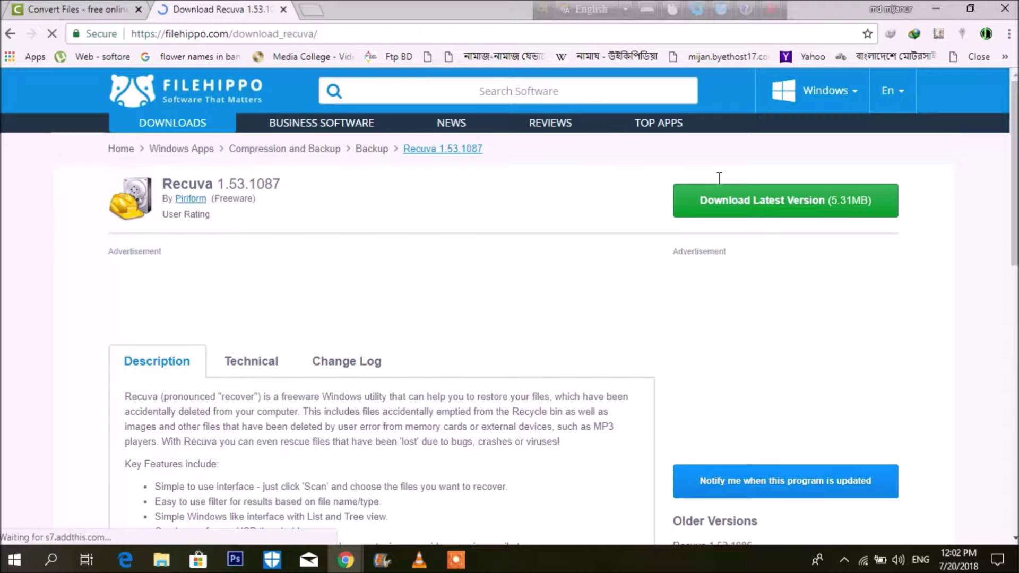
left_click(768, 204)
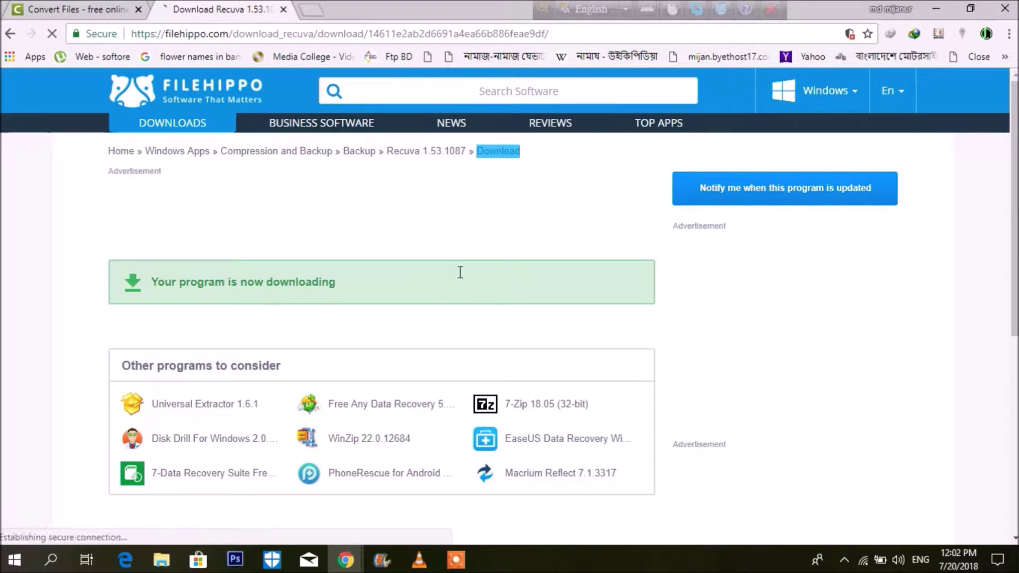
scroll(73, 205, "down", 3)
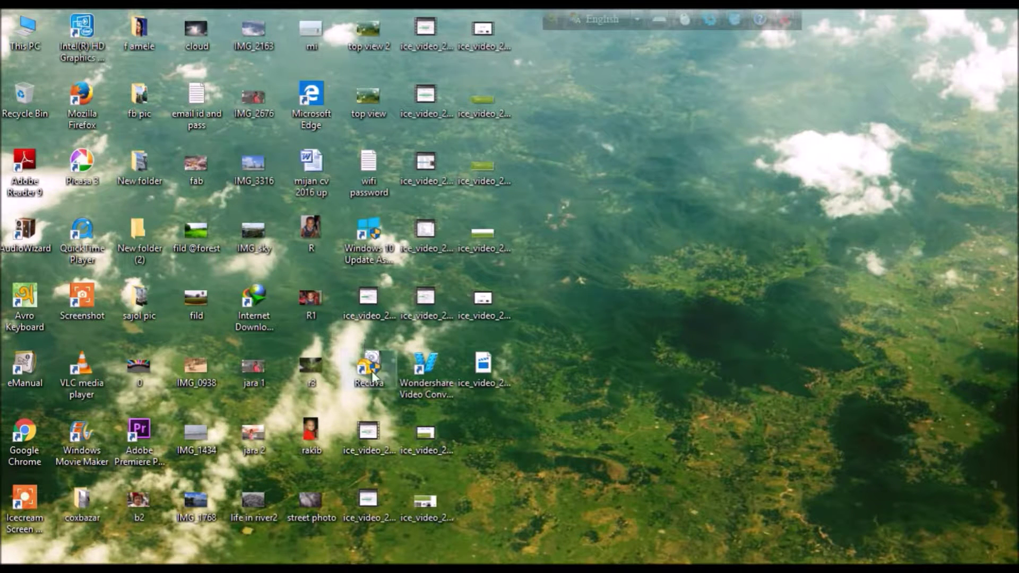
Launch Recuva from the desktop, opt out of showing the wizard on startup, and accept All Files as the file type
double_click(373, 366)
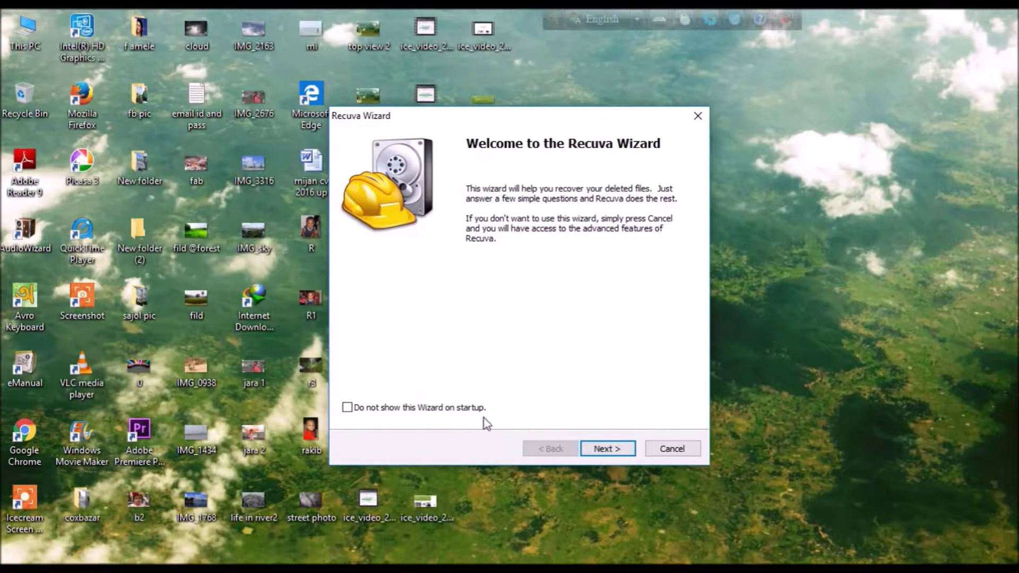
left_click(348, 407)
left_click(605, 448)
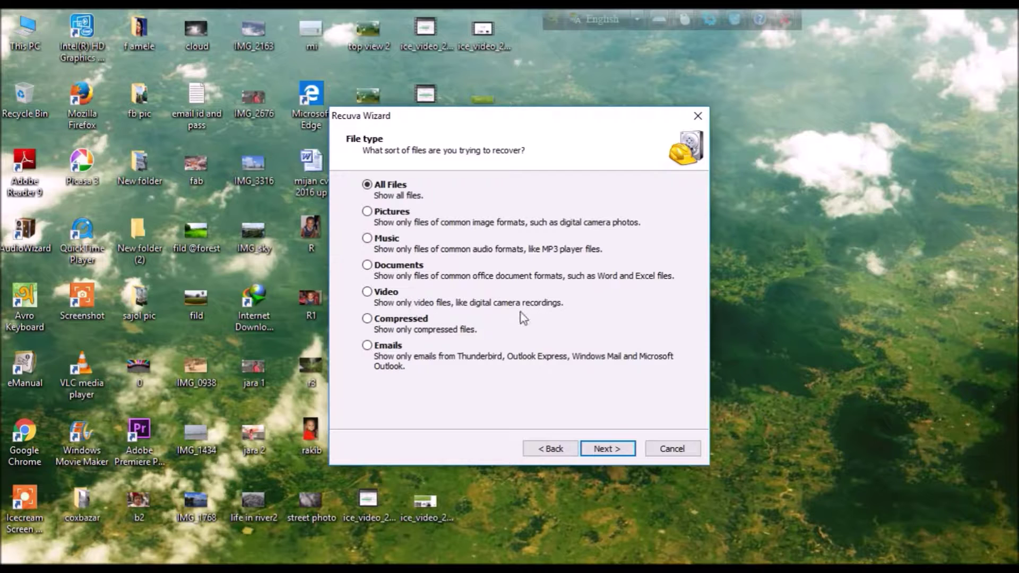
left_click(618, 448)
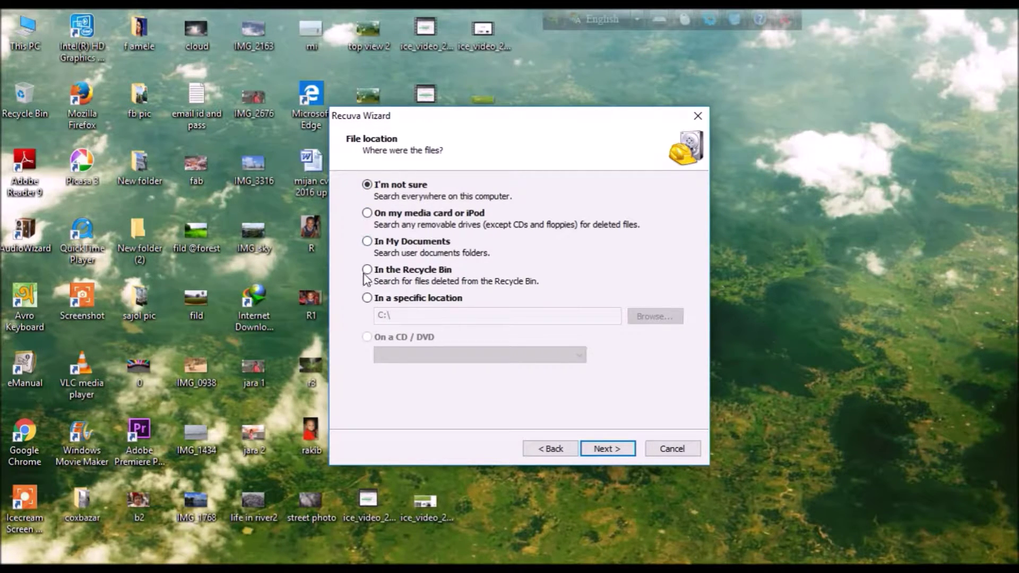
Set the file location to search to a specific location, choosing the SDHC (J:) memory card
left_click(375, 299)
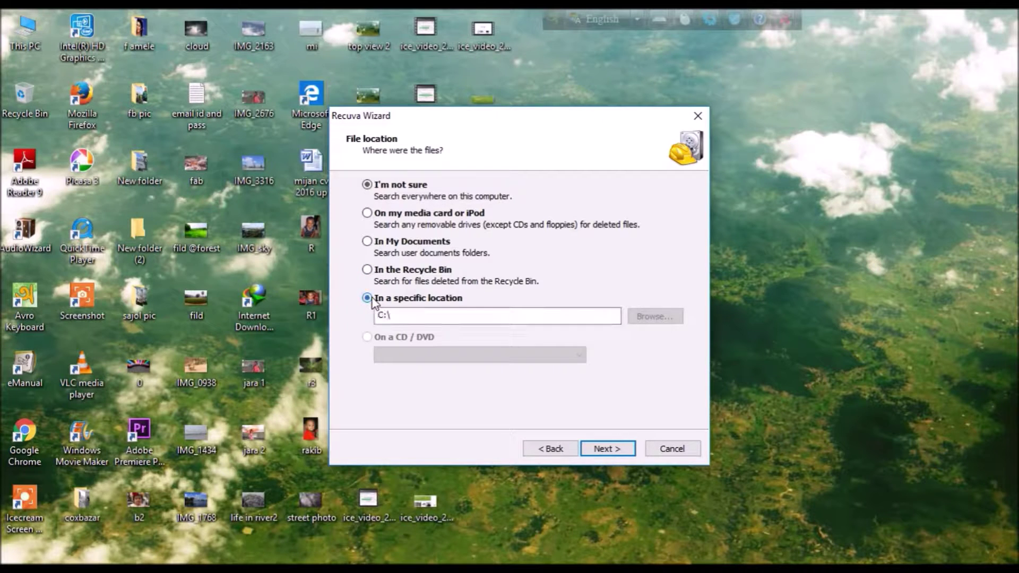
left_click(646, 317)
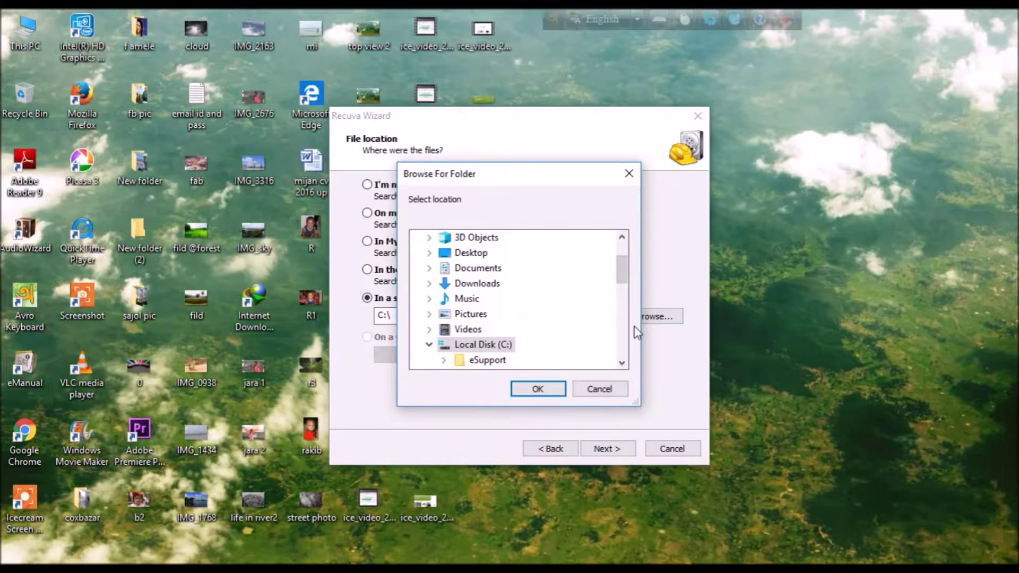
left_click_drag(623, 270, 625, 327)
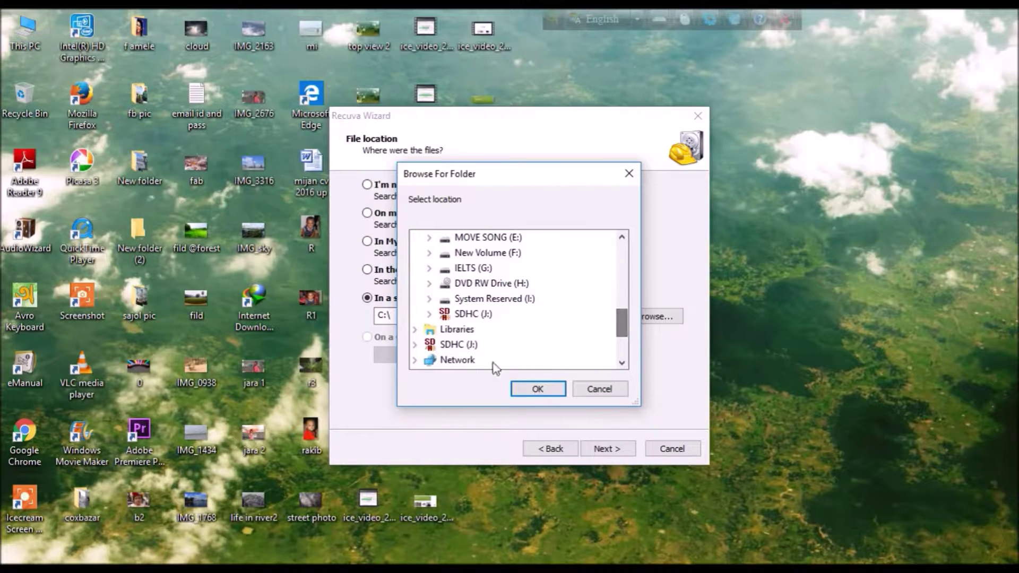
left_click(470, 314)
scroll(474, 318, "up", 1)
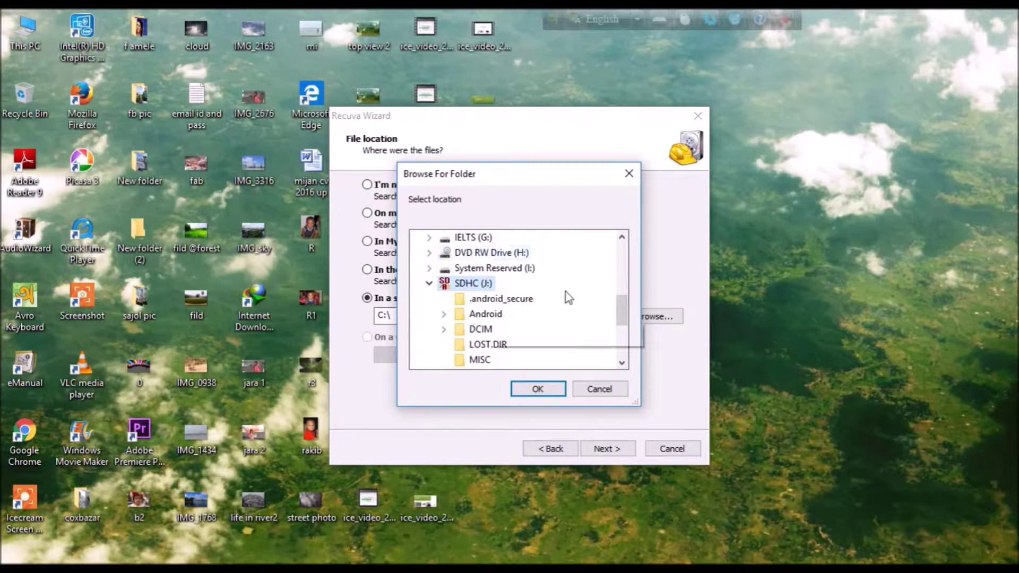
left_click(541, 390)
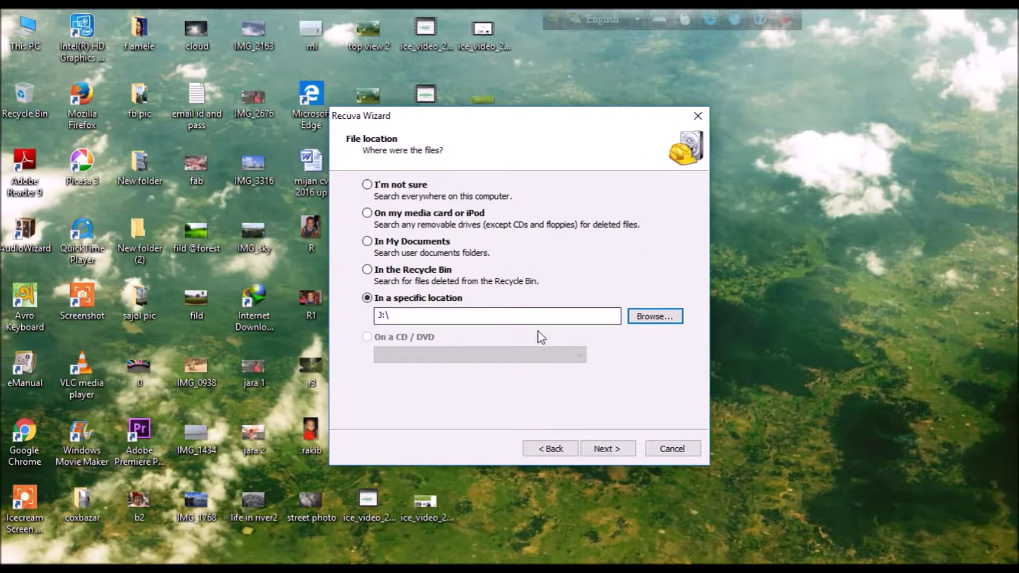
Enable Deep Scan and start the search for deleted files on the memory card
left_click(595, 451)
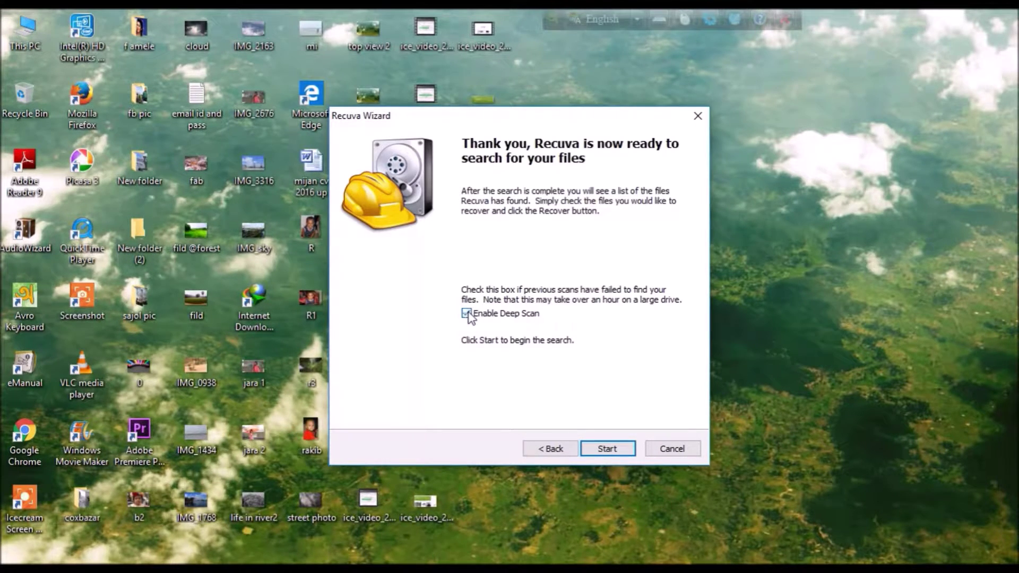
left_click(611, 450)
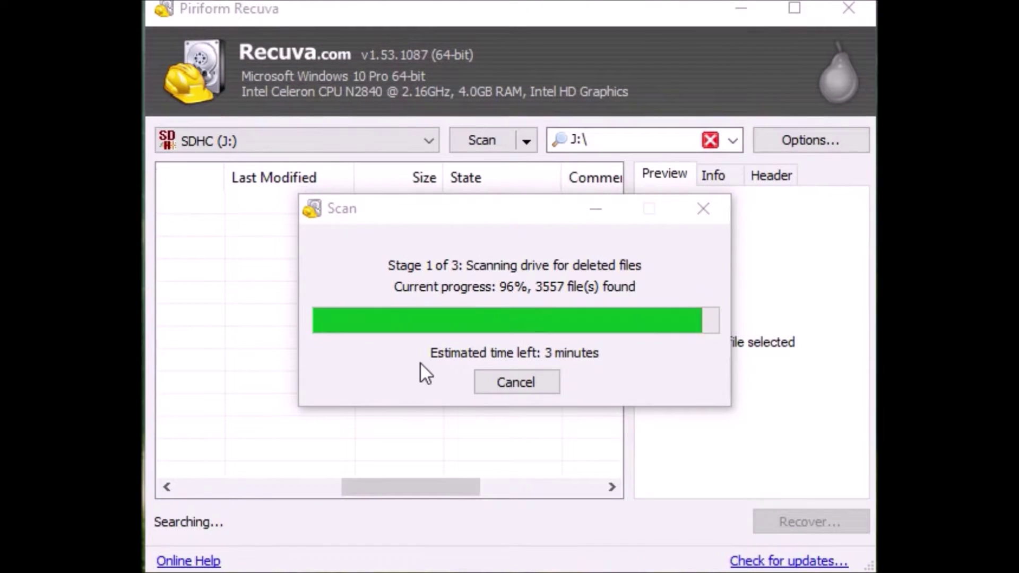
left_click(482, 354)
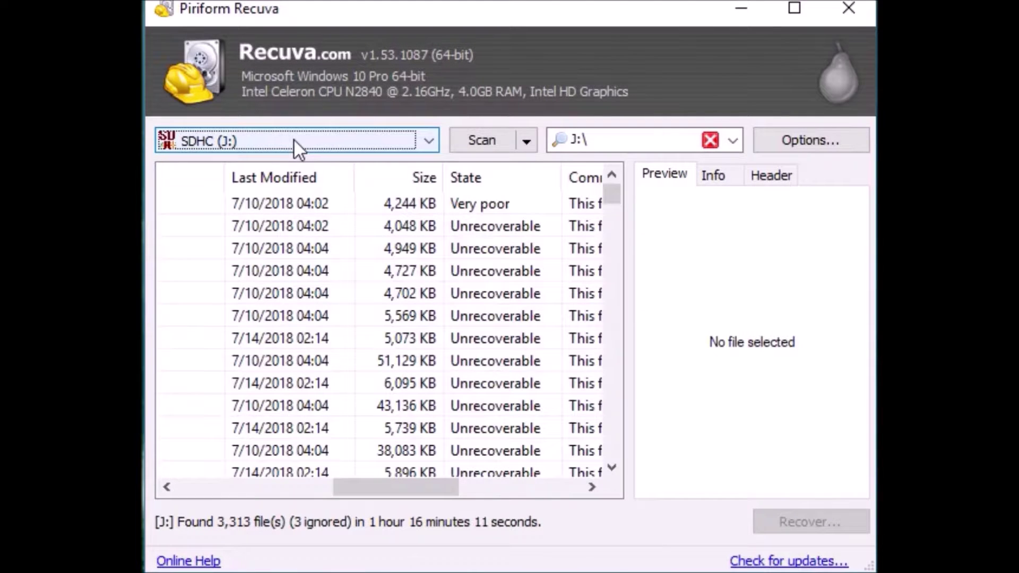
Select all the found files and recover them to the Pictures folder
scroll(264, 281, "down", 18)
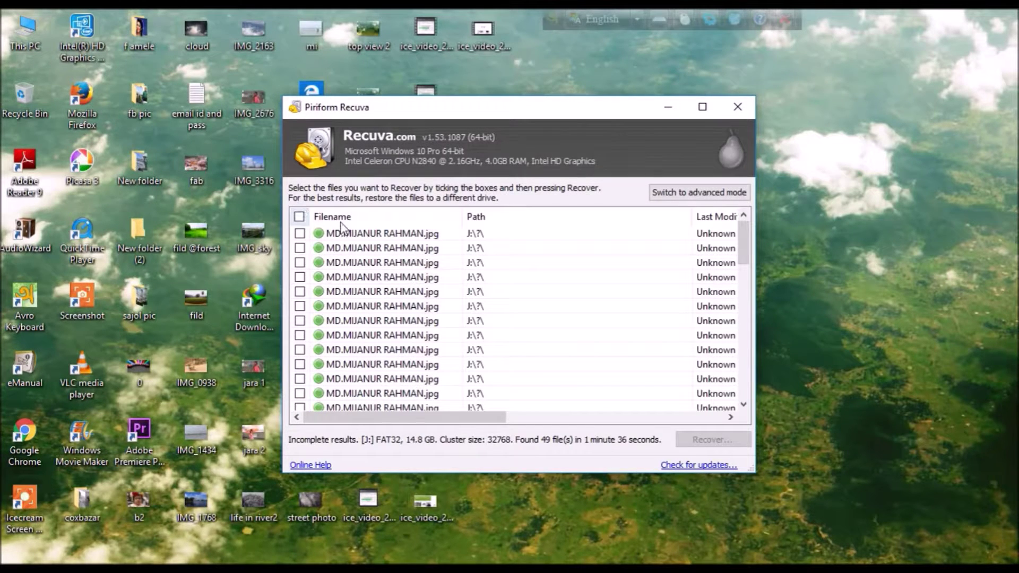
mouse_move(466, 417)
left_mouse_down()
mouse_move(643, 422)
mouse_move(457, 420)
left_mouse_up()
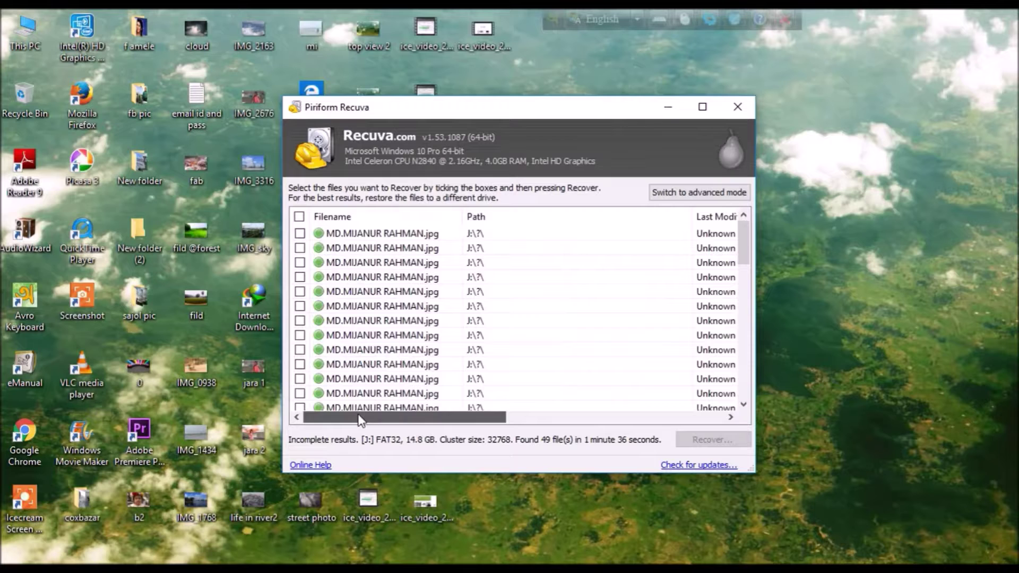
left_click(298, 217)
left_click(698, 441)
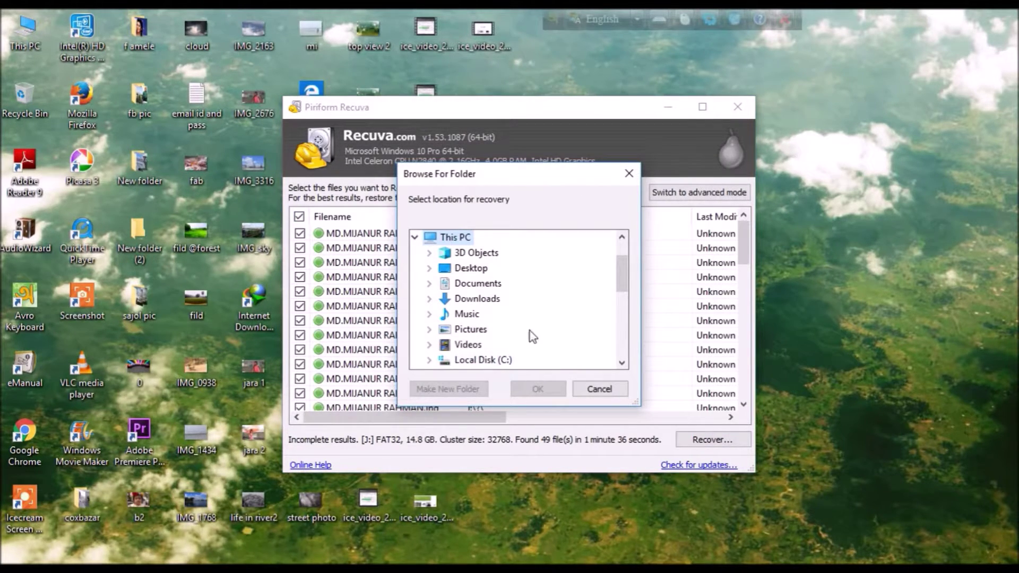
scroll(529, 330, "down", 1)
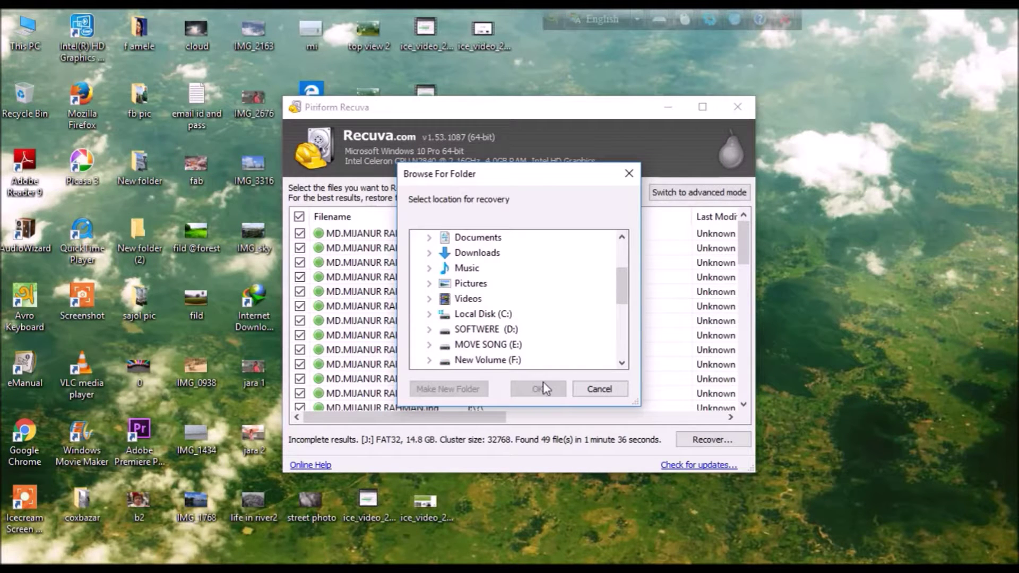
left_click(483, 285)
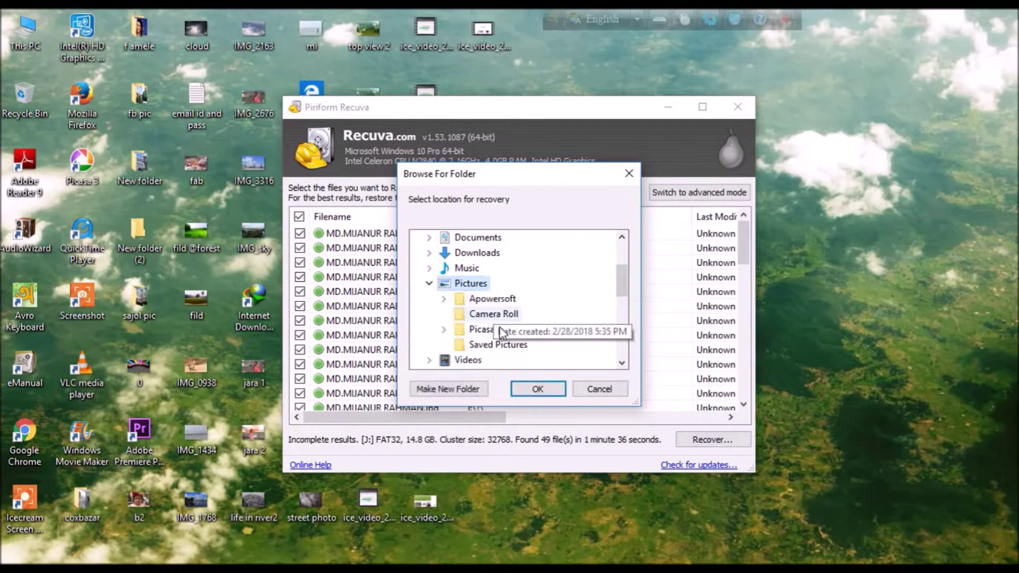
left_click(533, 388)
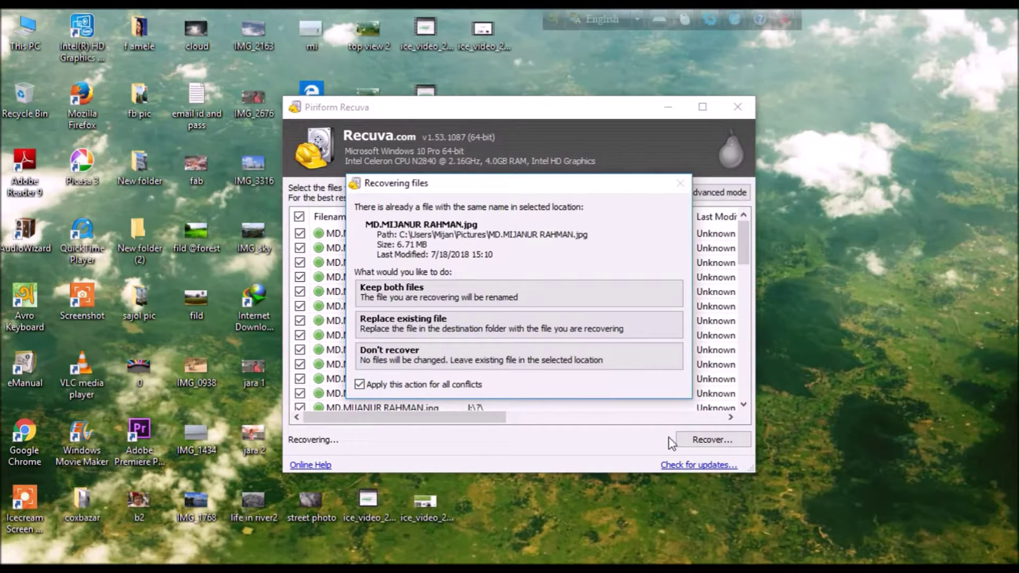
Resolve the duplicate file name conflicts by keeping both files for all conflicts, and dismiss the recovery summary
left_click(359, 385)
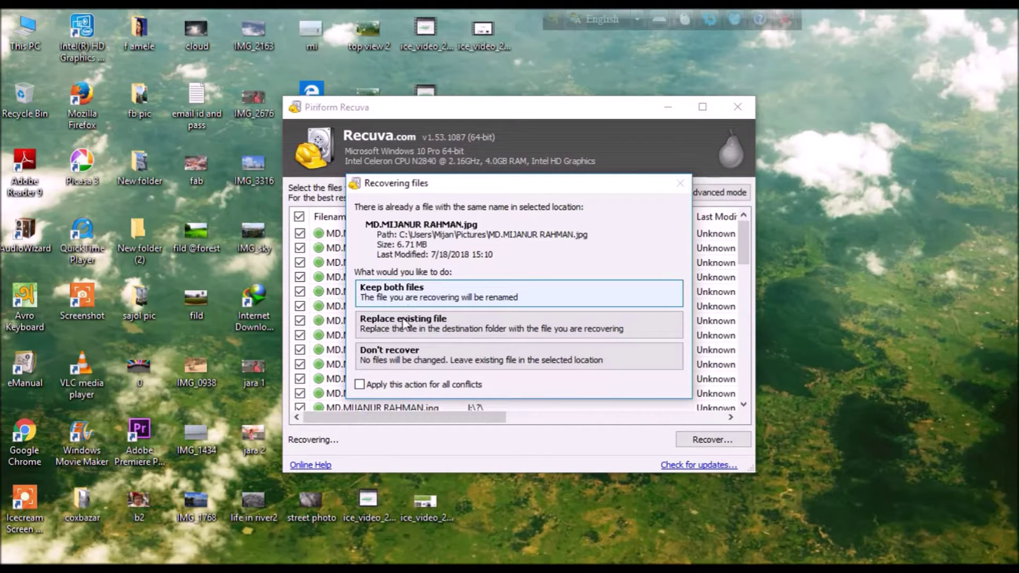
left_click(407, 300)
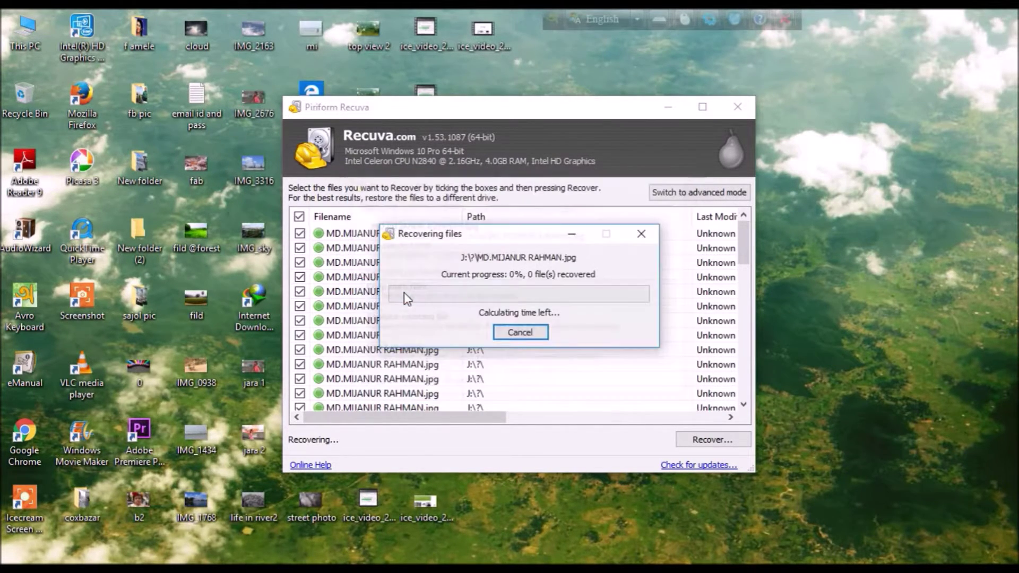
left_click(430, 297)
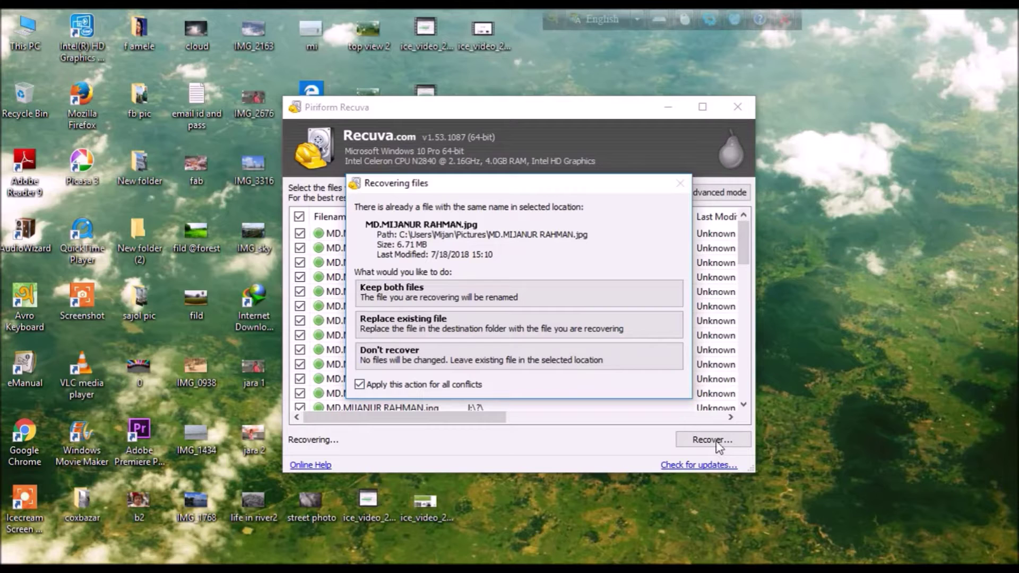
left_click(499, 297)
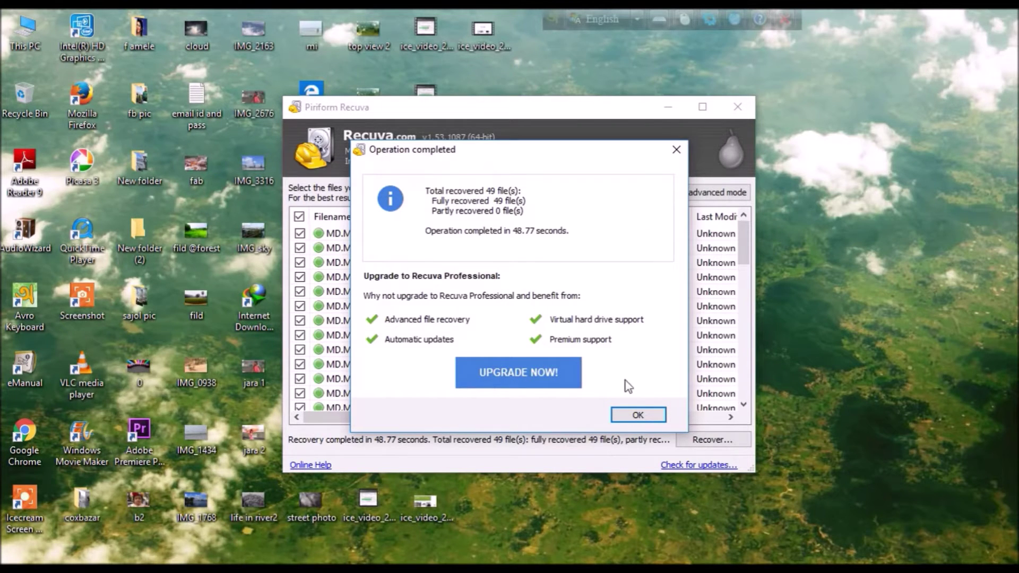
left_click(639, 415)
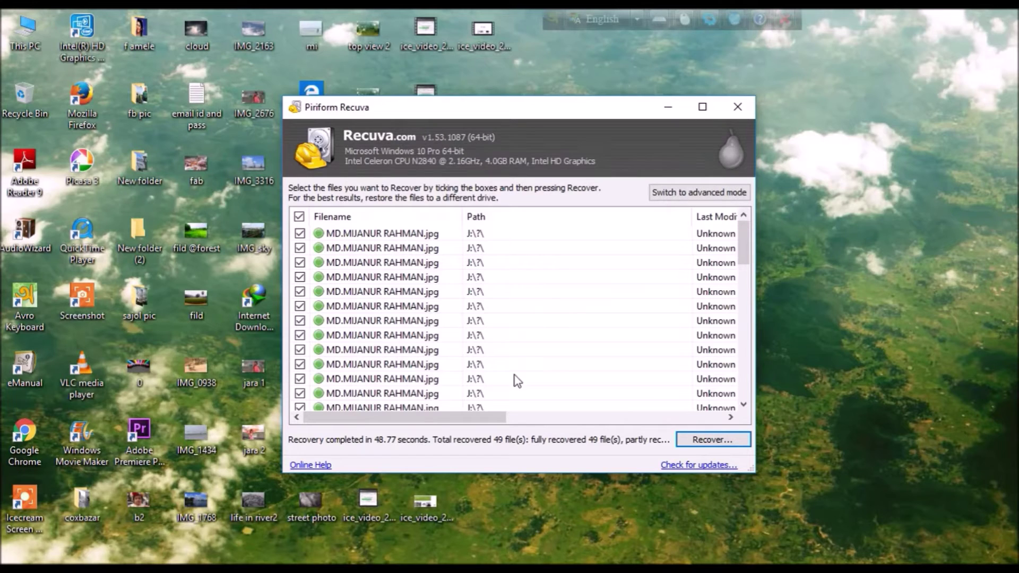
Minimize Recuva, open the Pictures folder in a maximized File Explorer window, and examine the recovered photos
left_click(672, 108)
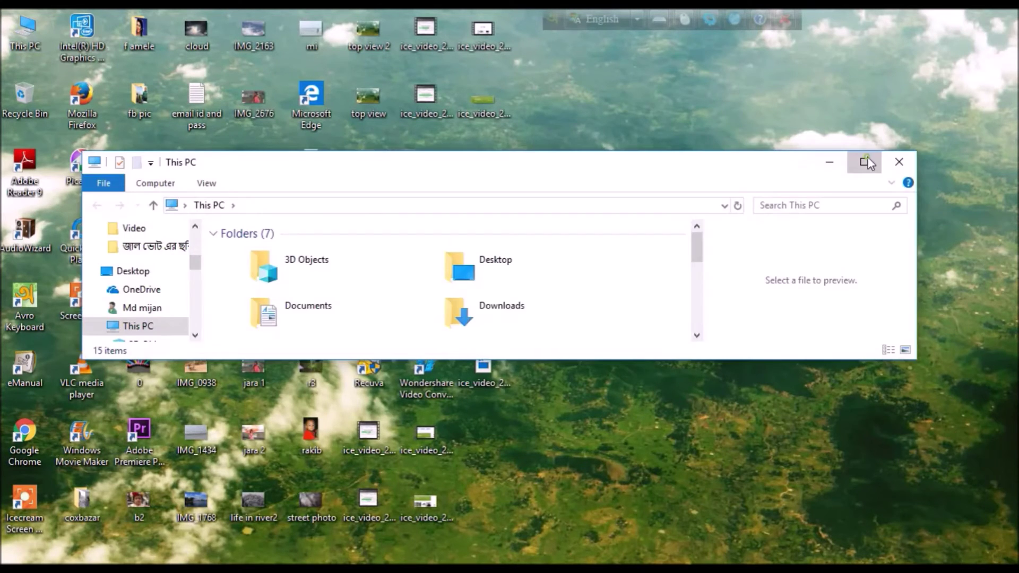
left_click(865, 162)
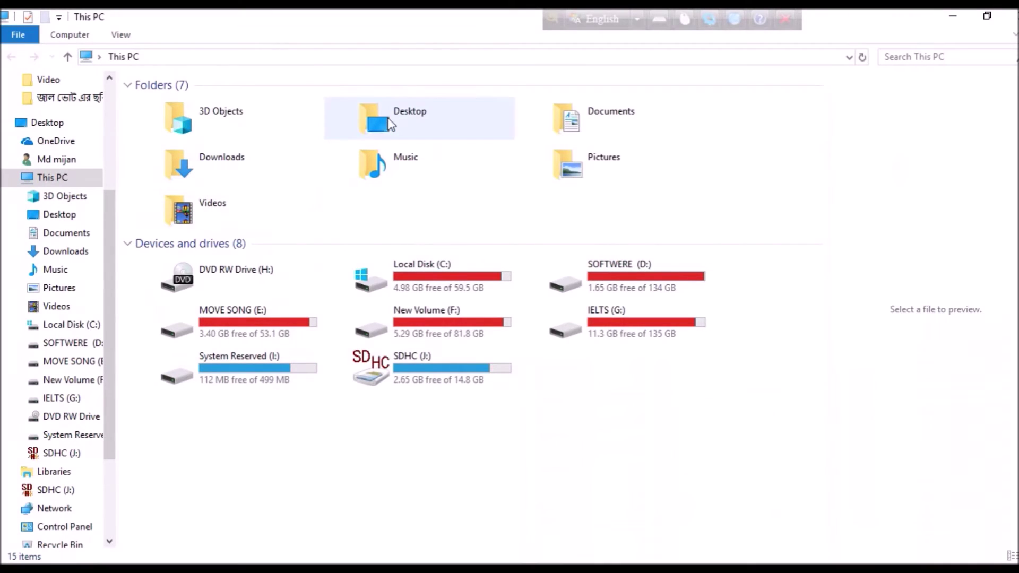
left_click(593, 161)
double_click(593, 160)
scroll(314, 200, "up", 10)
scroll(215, 188, "down", 2)
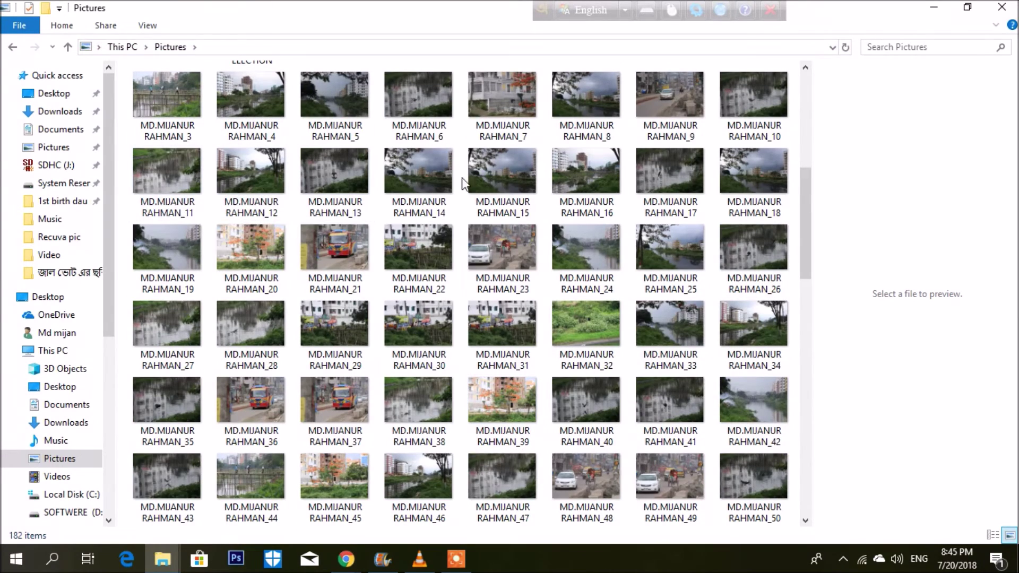